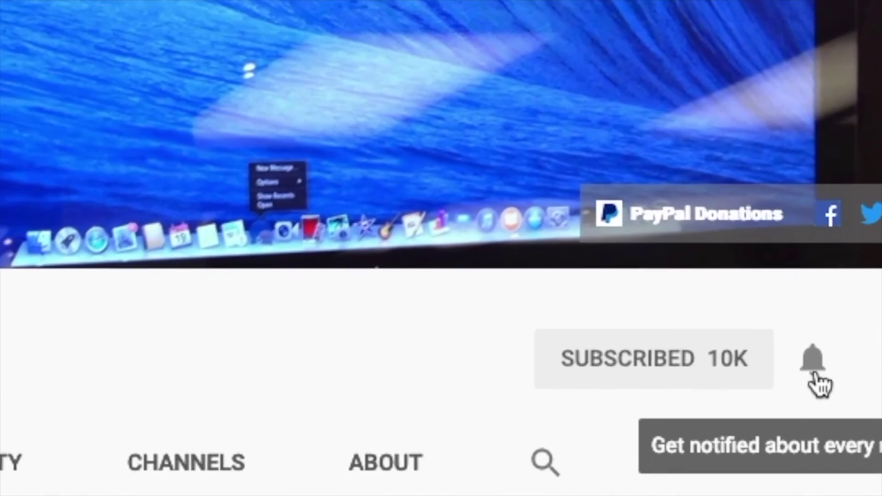
# Step: Mute the channel's notifications, copy its YouTube URL, and start a Spotlight search for Pages
pyautogui.click(803, 277)
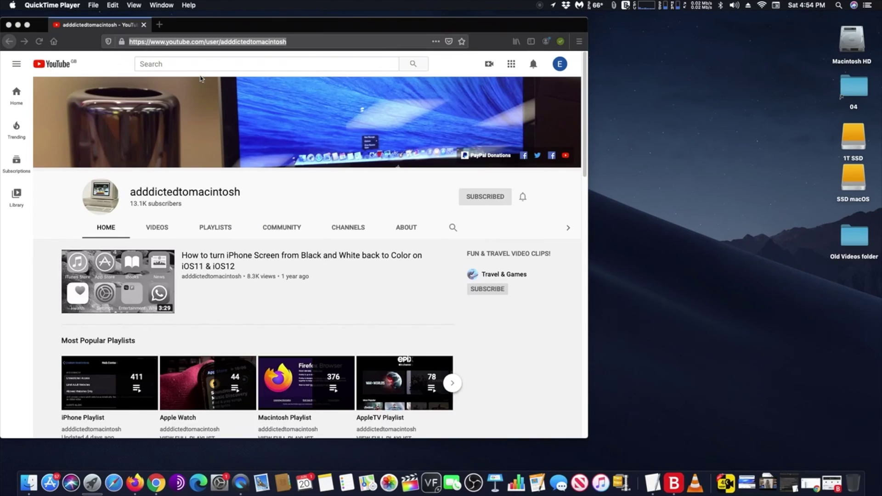
pyautogui.rightClick(279, 42)
pyautogui.click(288, 67)
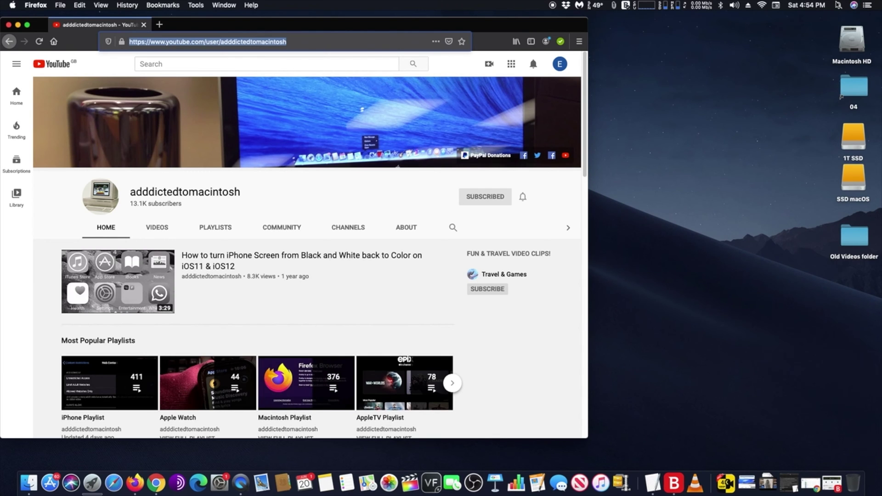
pyautogui.click(838, 5)
pyautogui.write('pages')
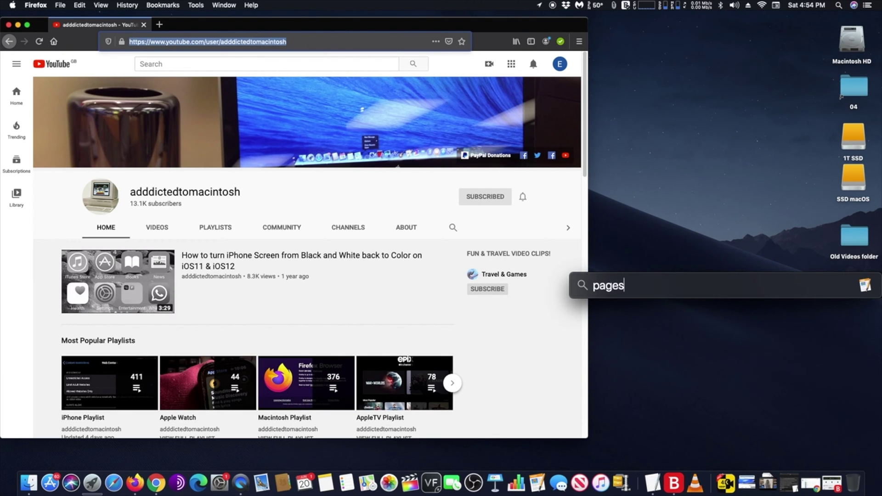
# Step: Launch Pages and create a new untitled document from the Blank template
pyautogui.press('Return')
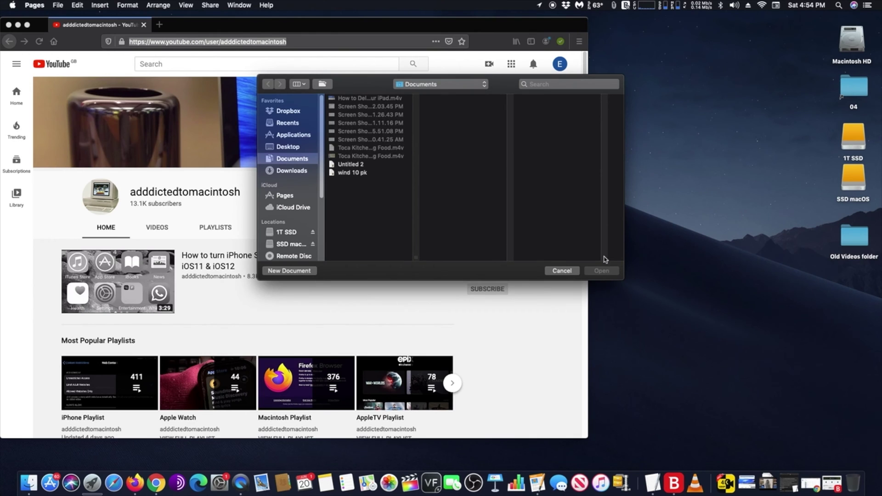
pyautogui.click(58, 5)
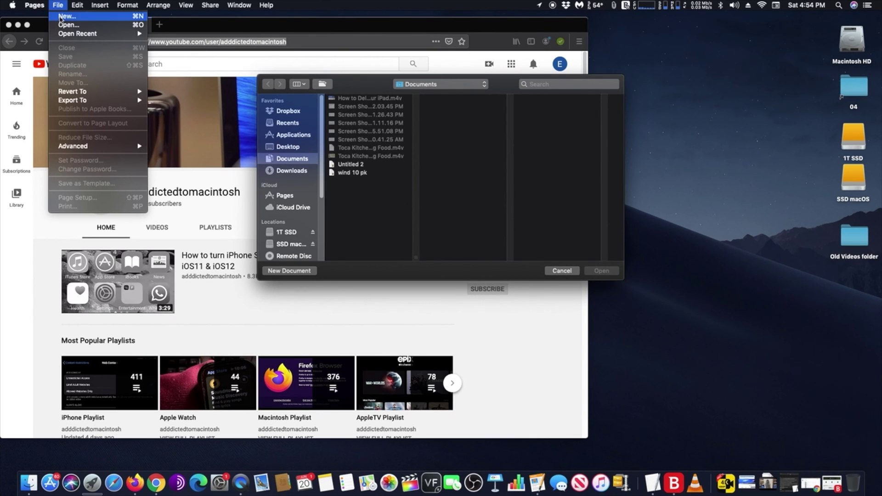
pyautogui.click(60, 16)
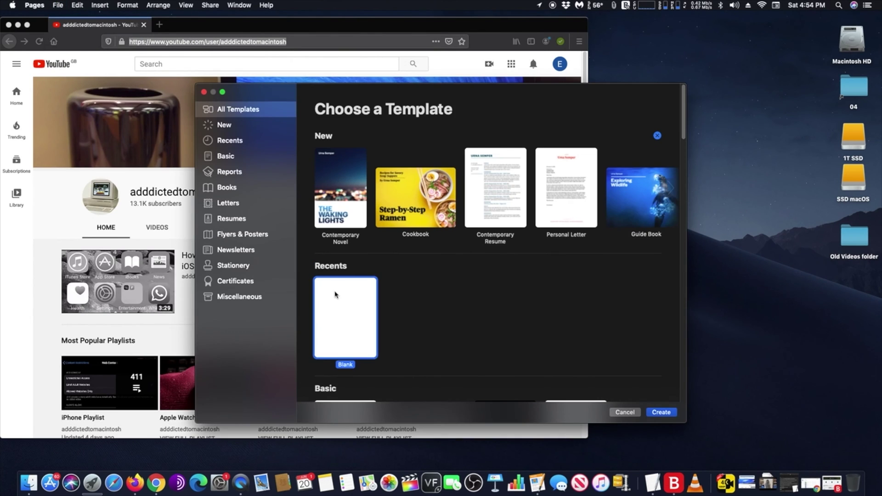
pyautogui.doubleClick(336, 295)
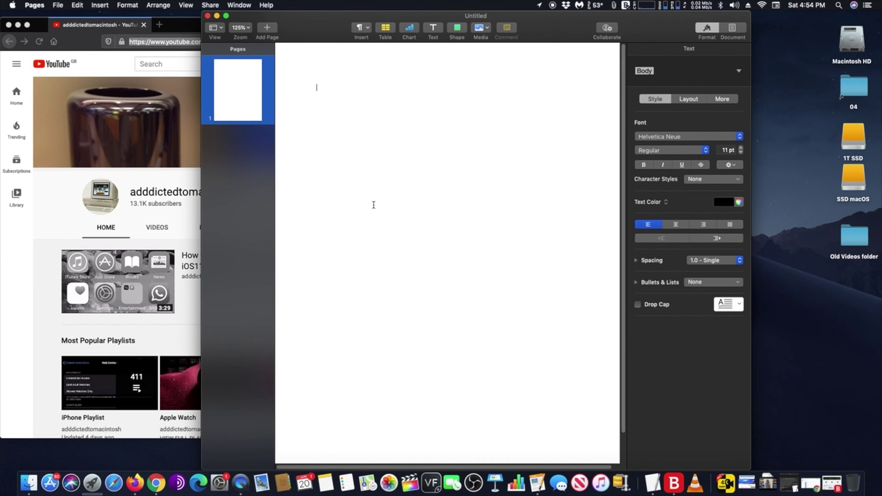
pyautogui.write('This ismy hyperlink!')
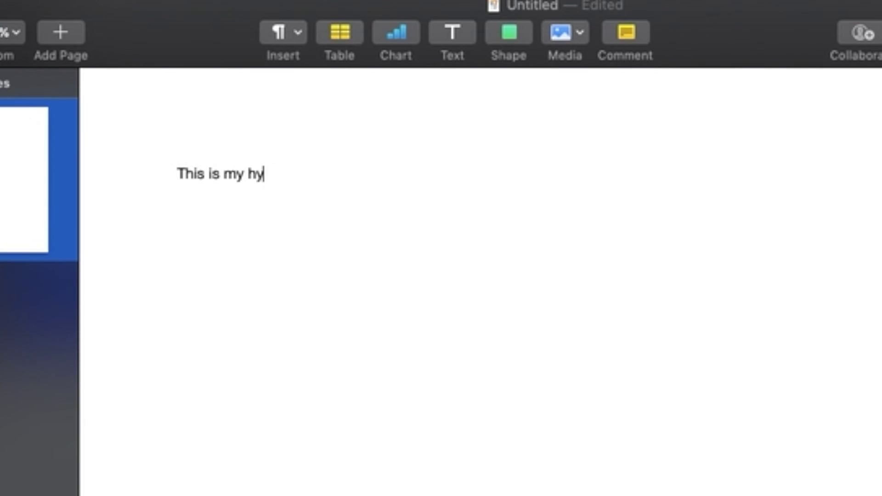
# Step: Select 'hyperlink!' in 'This is my hyperlink!' and open its link editor
pyautogui.moveTo(314, 173); pyautogui.dragTo(256, 173)
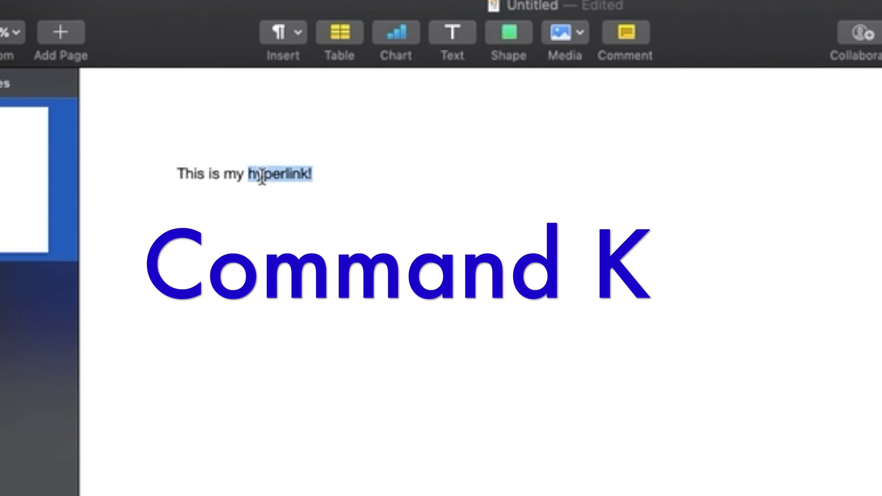
pyautogui.press('super+k')
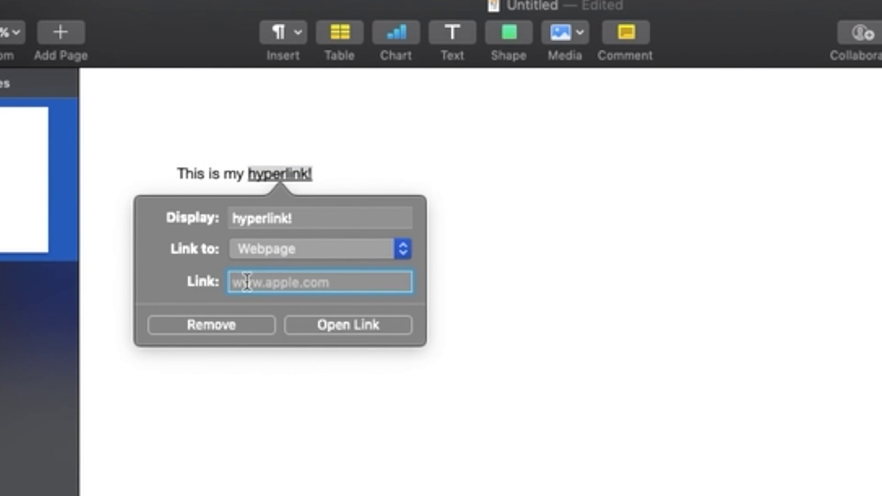
pyautogui.rightClick(247, 283)
pyautogui.click(289, 331)
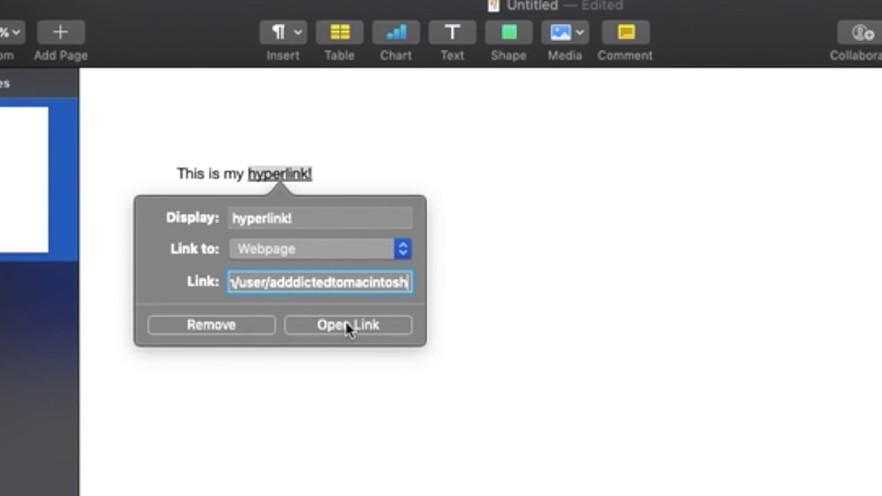
pyautogui.press('Return')
pyautogui.click(283, 179)
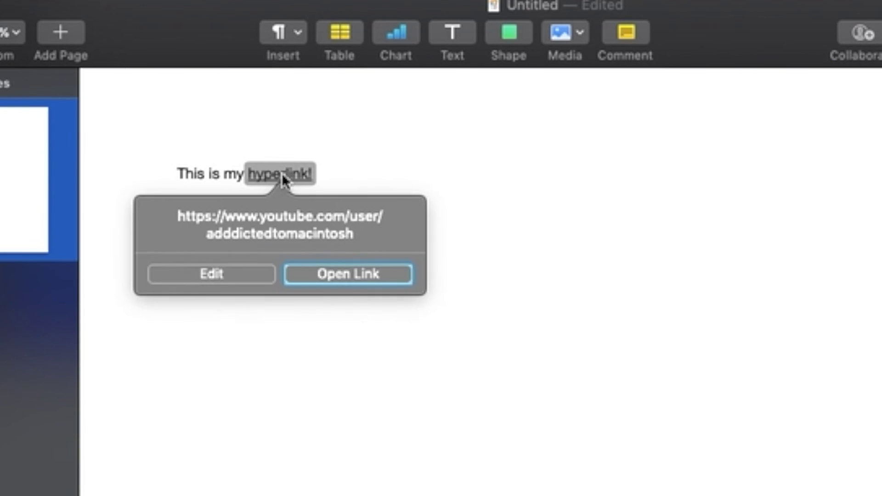